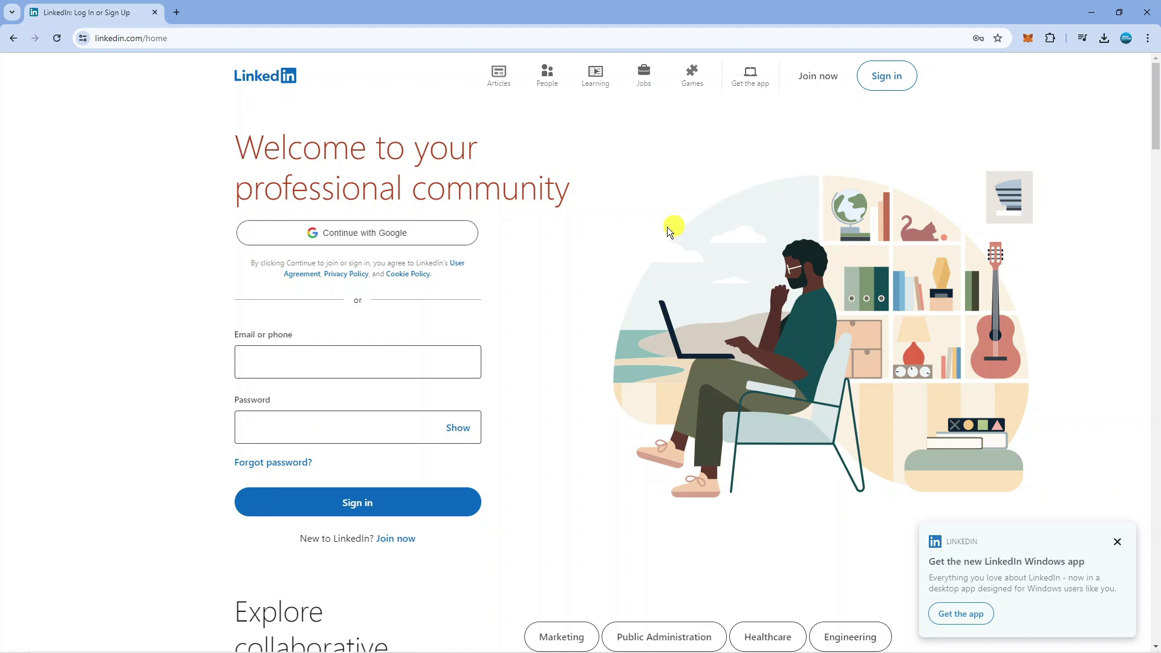
Step: Sign in with the account credentials and land on the LinkedIn home feed
{"action": "left_click", "coordinate": [389, 363]}
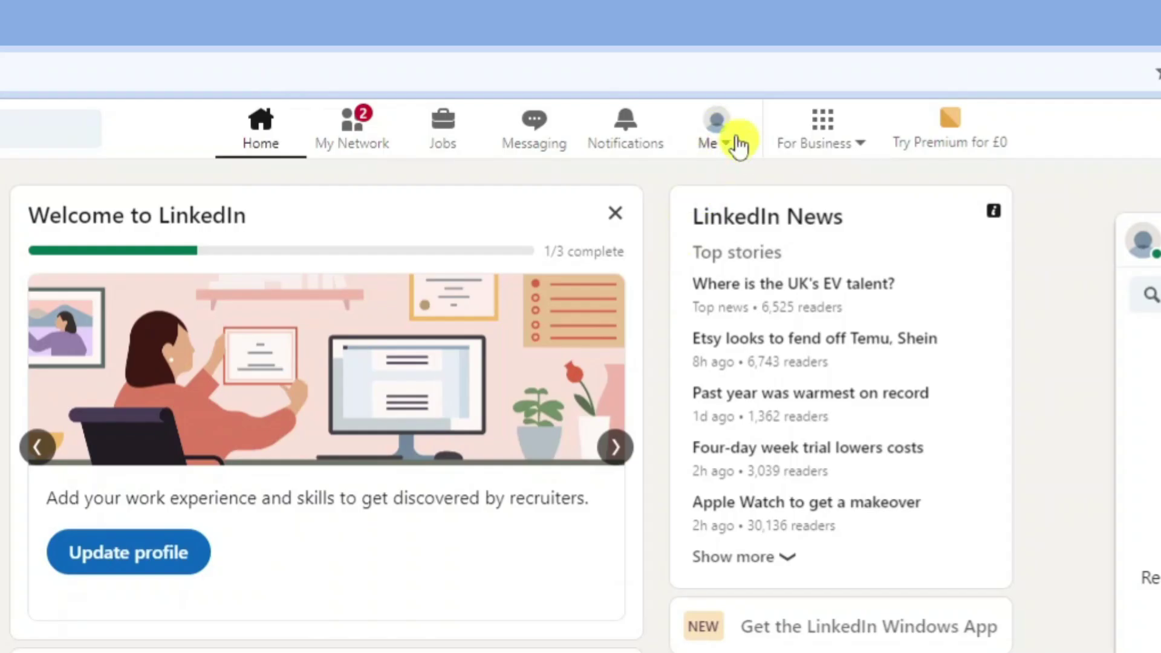
Step: Reach Settings & Privacy from the Me menu and locate the Account management section
{"action": "left_click", "coordinate": [730, 148]}
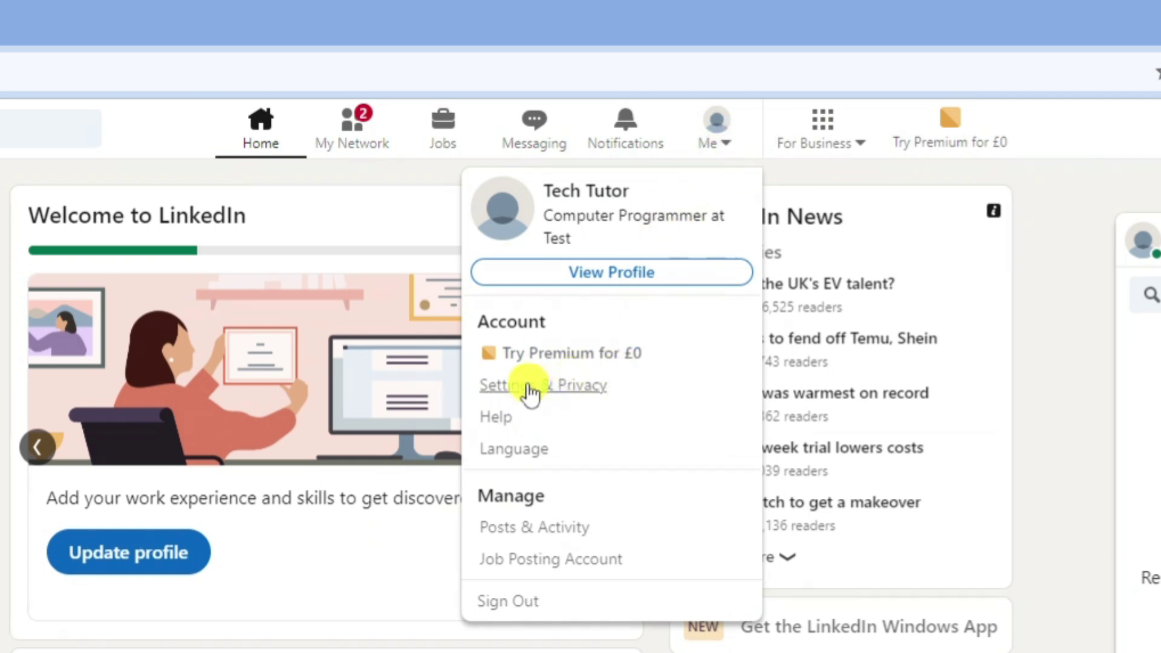
{"action": "left_click", "coordinate": [567, 389]}
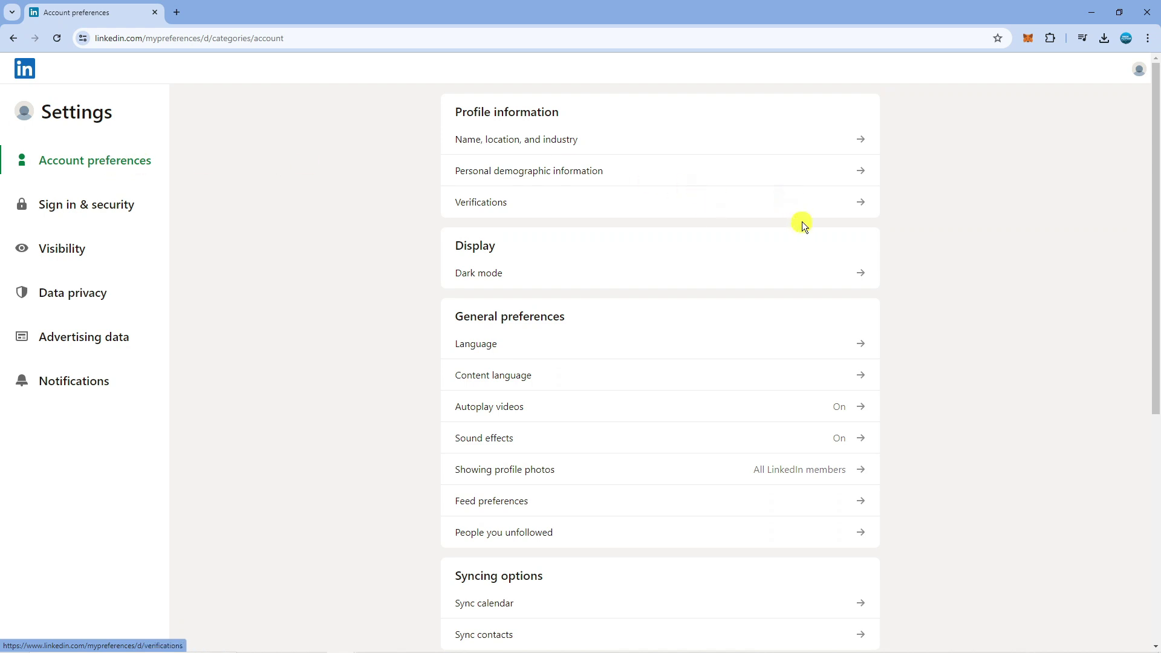
{"action": "scroll", "coordinate": [802, 221], "scroll_direction": "down", "scroll_amount": 1}
{"action": "scroll", "coordinate": [803, 222], "scroll_direction": "down", "scroll_amount": 2}
{"action": "scroll", "coordinate": [811, 225], "scroll_direction": "down", "scroll_amount": 1}
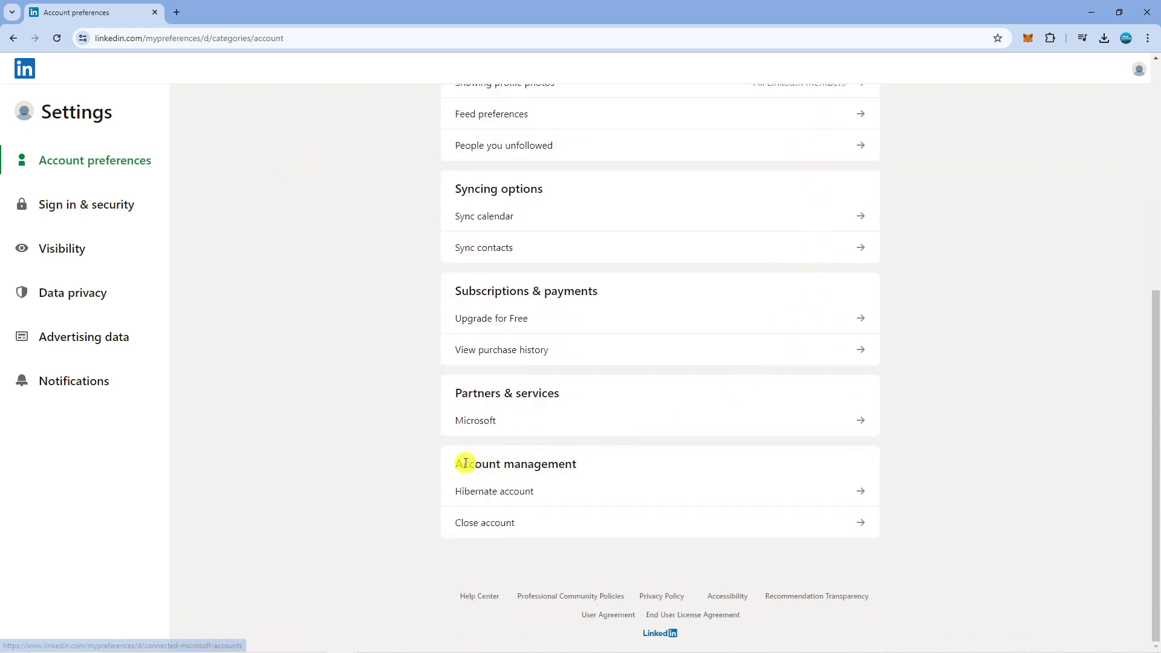
{"action": "left_click_drag", "start_coordinate": [469, 463], "coordinate": [594, 467]}
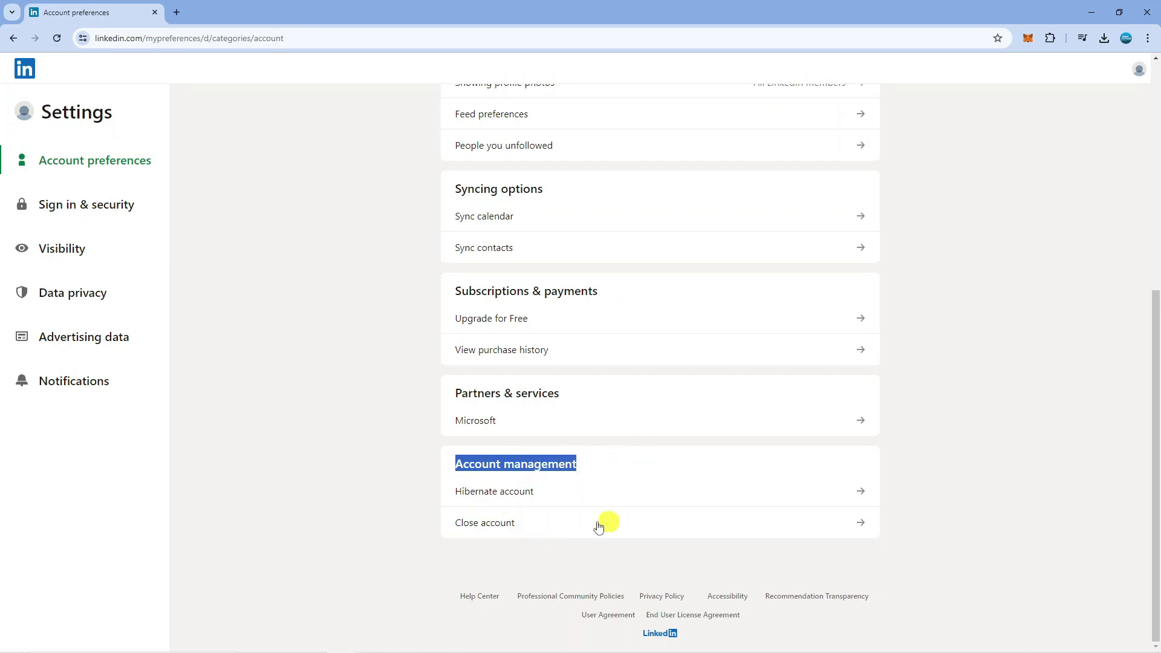
Step: Start closing the account, continue past the warning and choose Other as the reason
{"action": "left_click", "coordinate": [541, 527]}
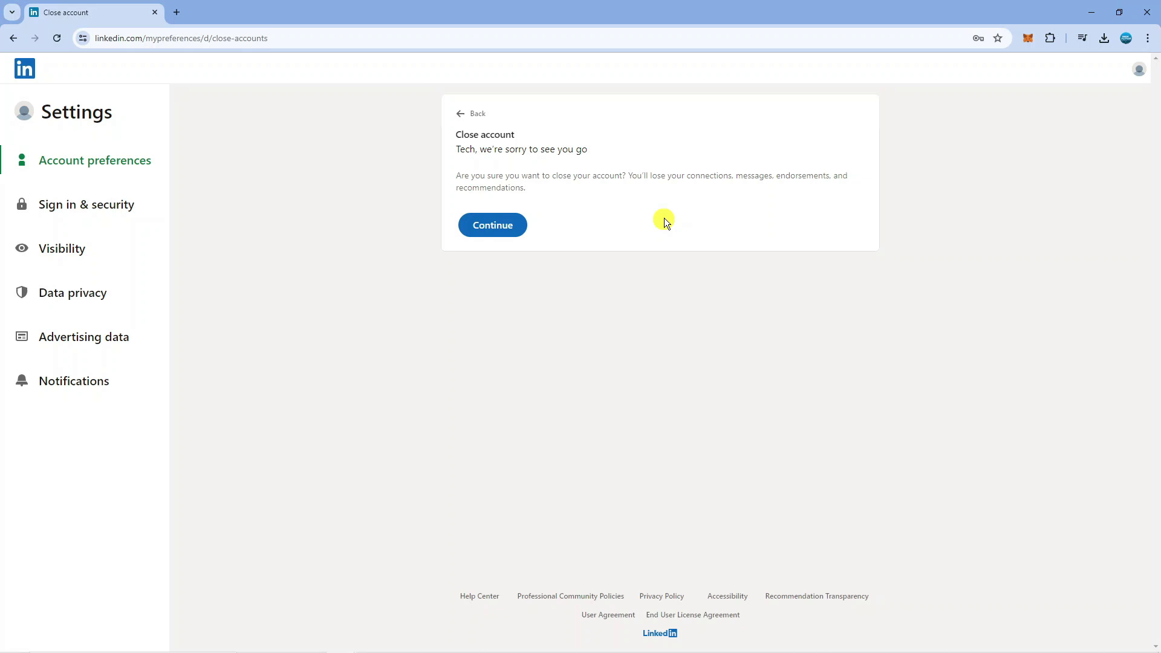
{"action": "left_click", "coordinate": [498, 226]}
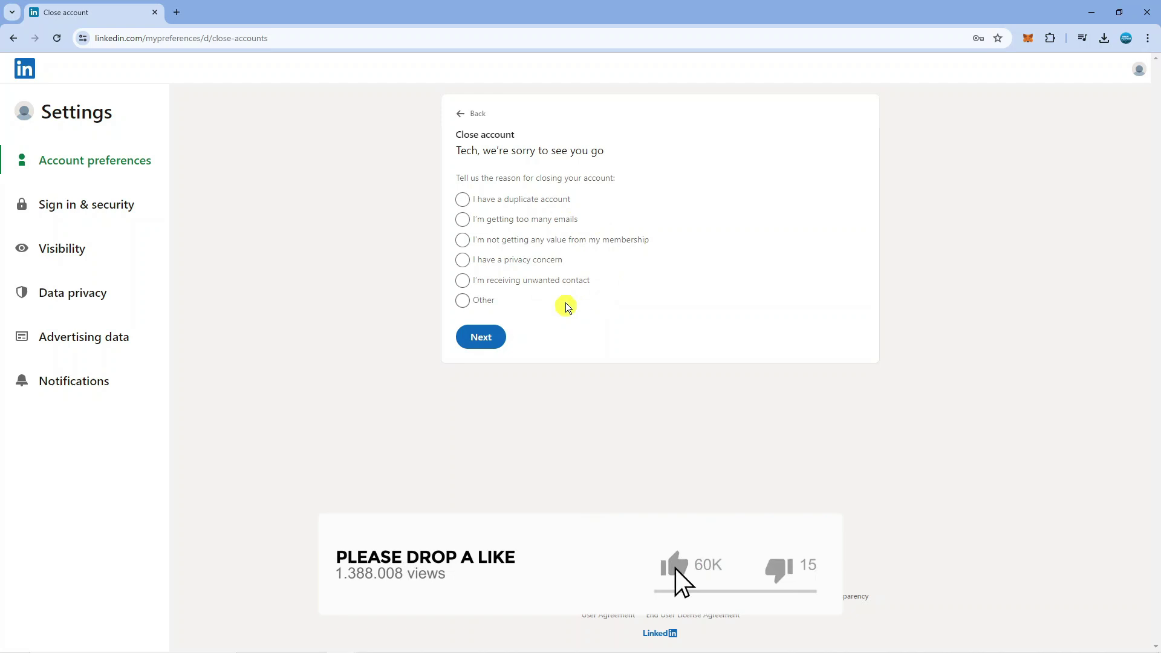
{"action": "left_click", "coordinate": [471, 302]}
Step: Give "not using enough" as the closing reason and proceed to password confirmation
{"action": "left_click", "coordinate": [479, 337]}
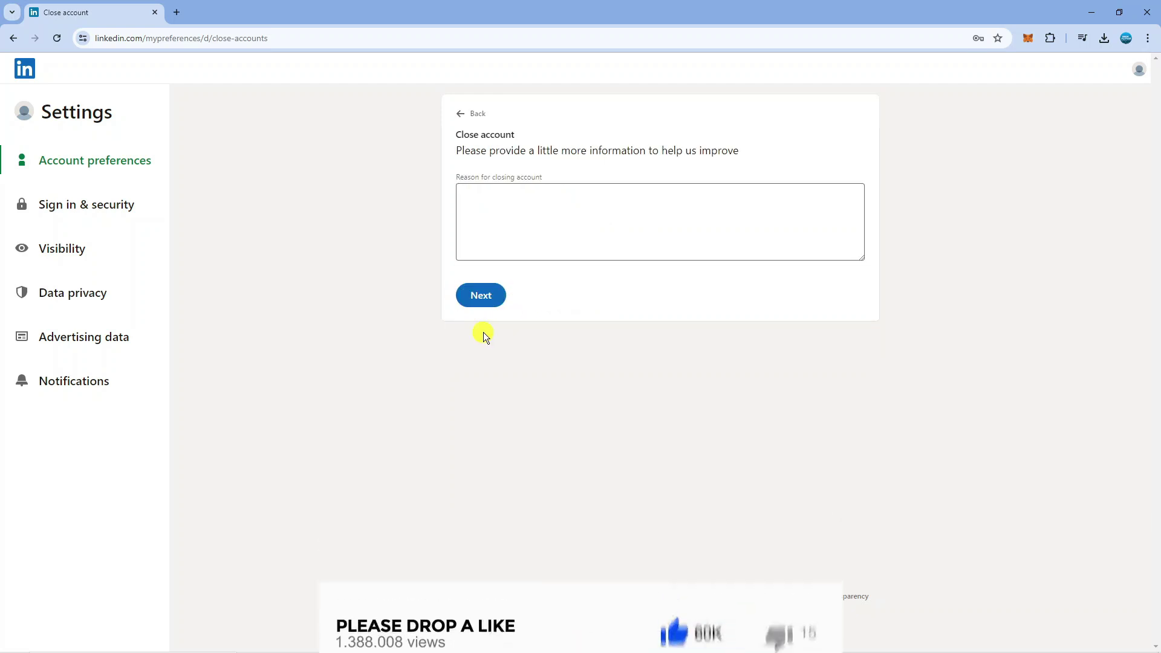
{"action": "left_click", "coordinate": [659, 213]}
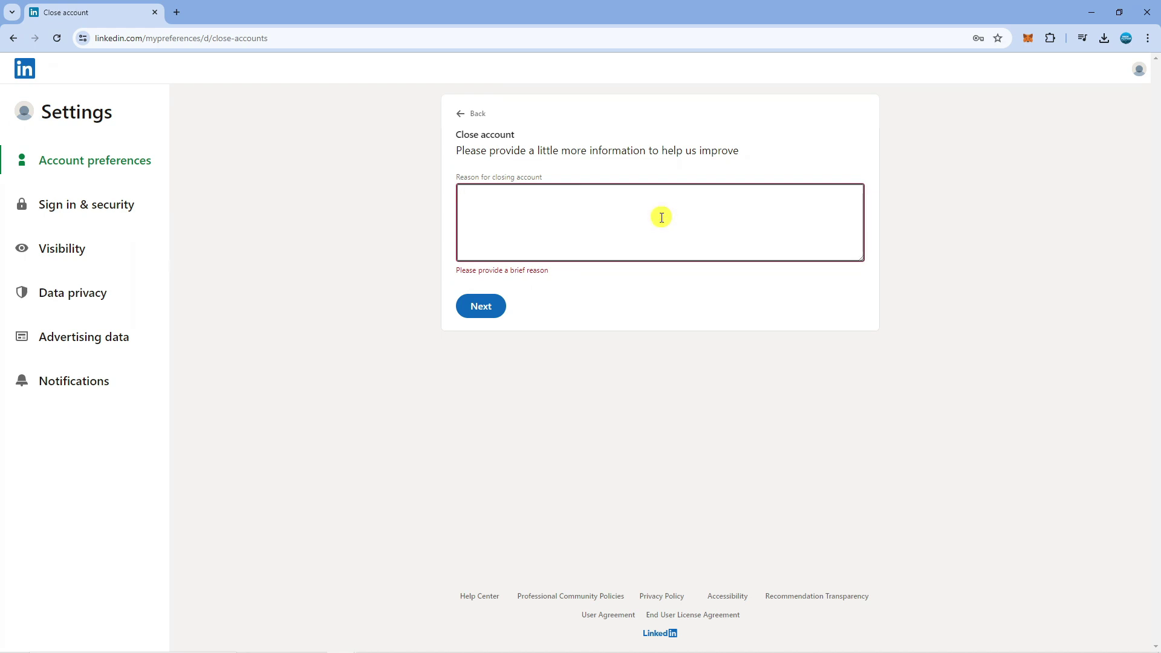
{"action": "type", "text": "not using enou"}
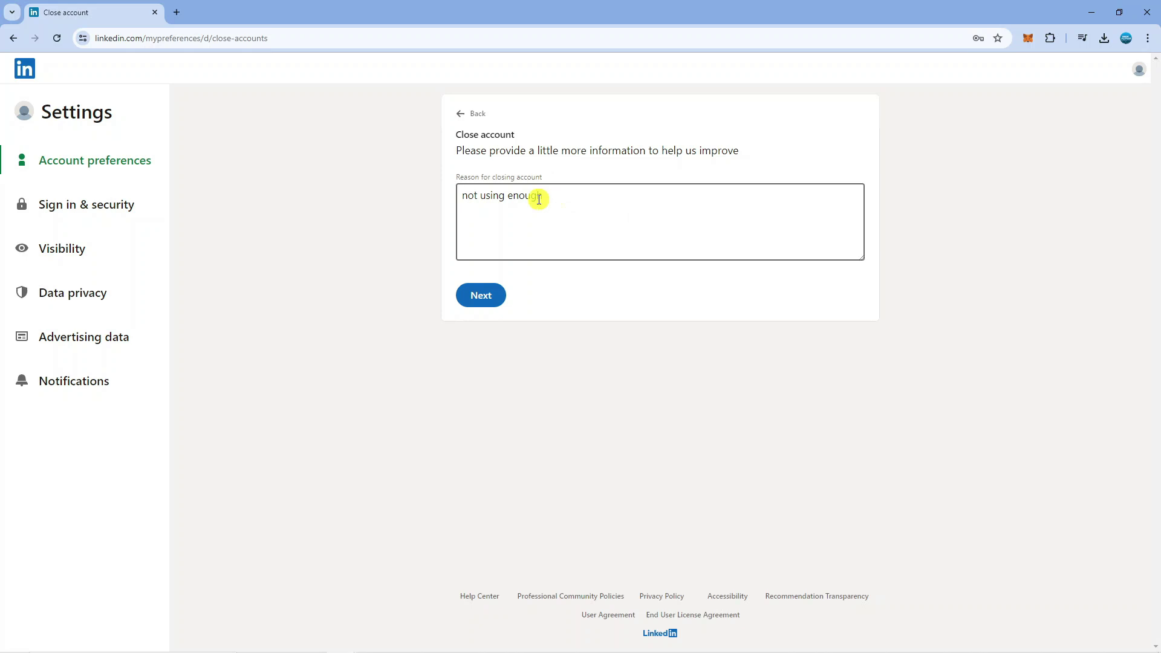
{"action": "type", "text": "gh"}
{"action": "left_click", "coordinate": [480, 298]}
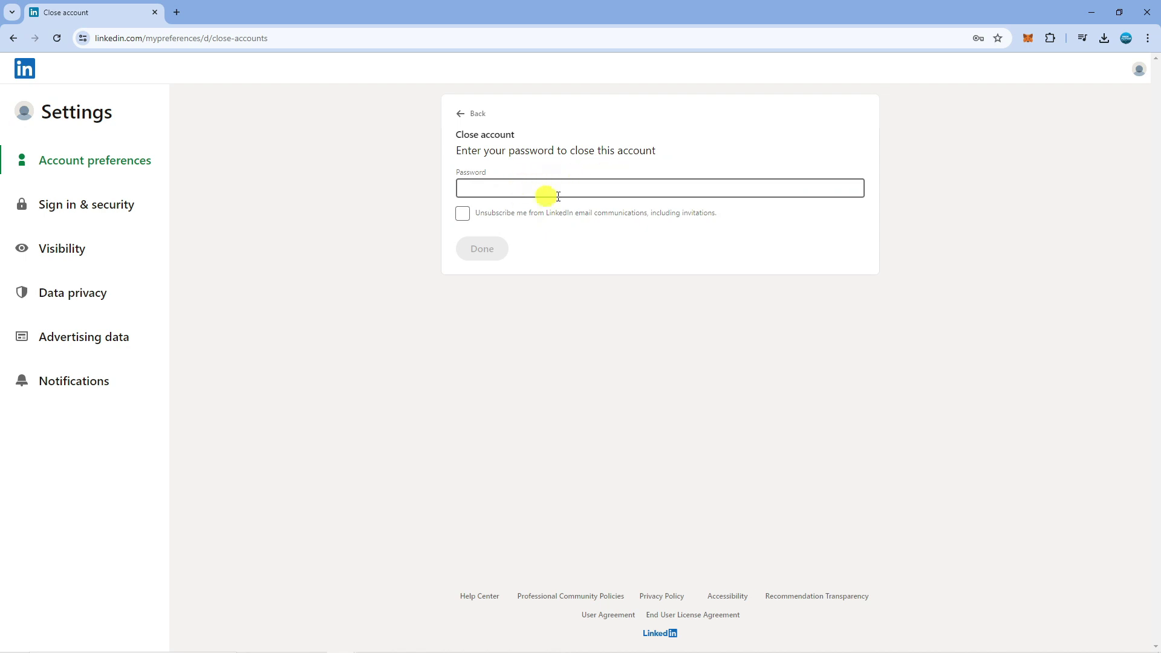
Step: Confirm closure with the saved password, unsubscribe from emails and finish with Done
{"action": "left_click", "coordinate": [590, 188]}
{"action": "left_click", "coordinate": [588, 233]}
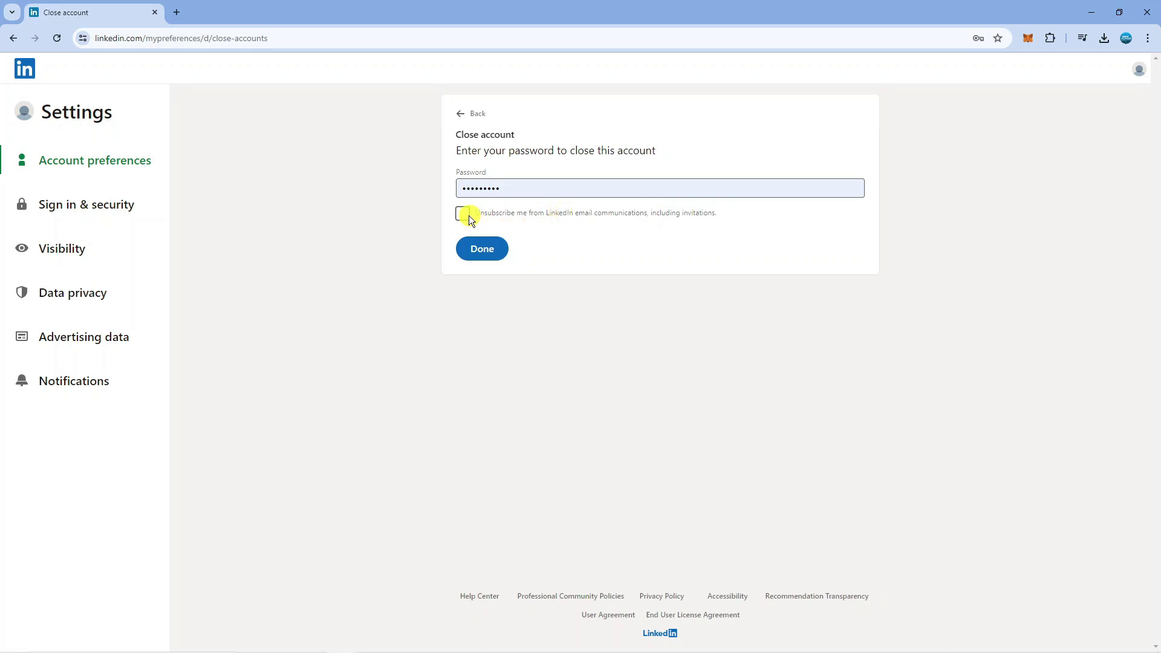
{"action": "left_click", "coordinate": [499, 250]}
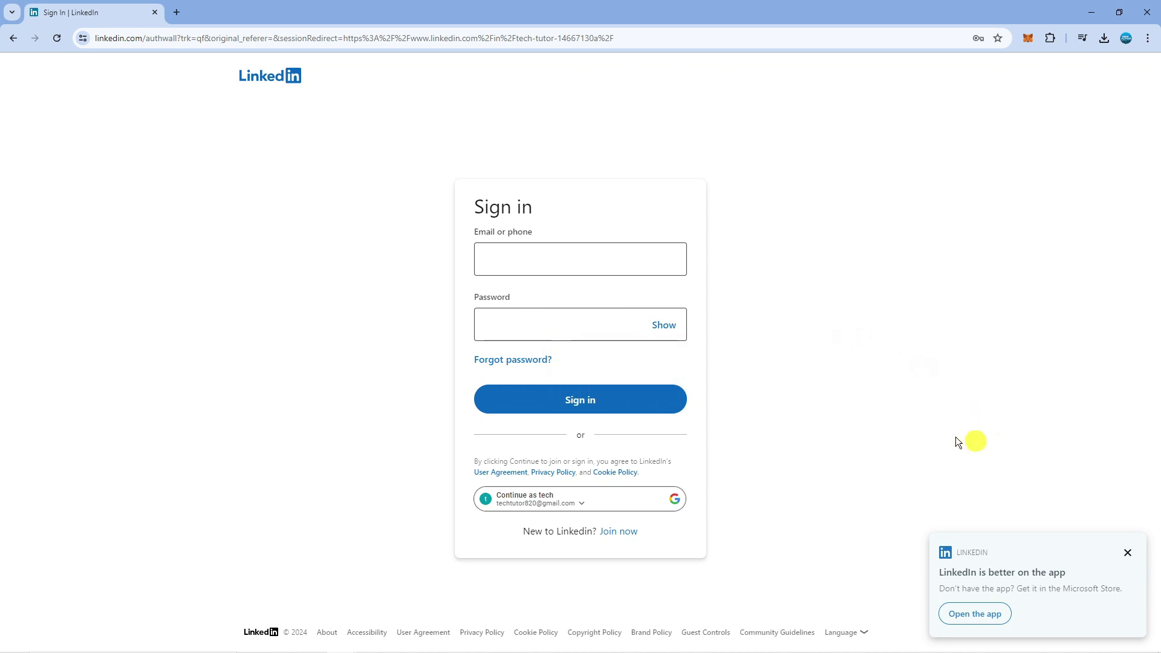